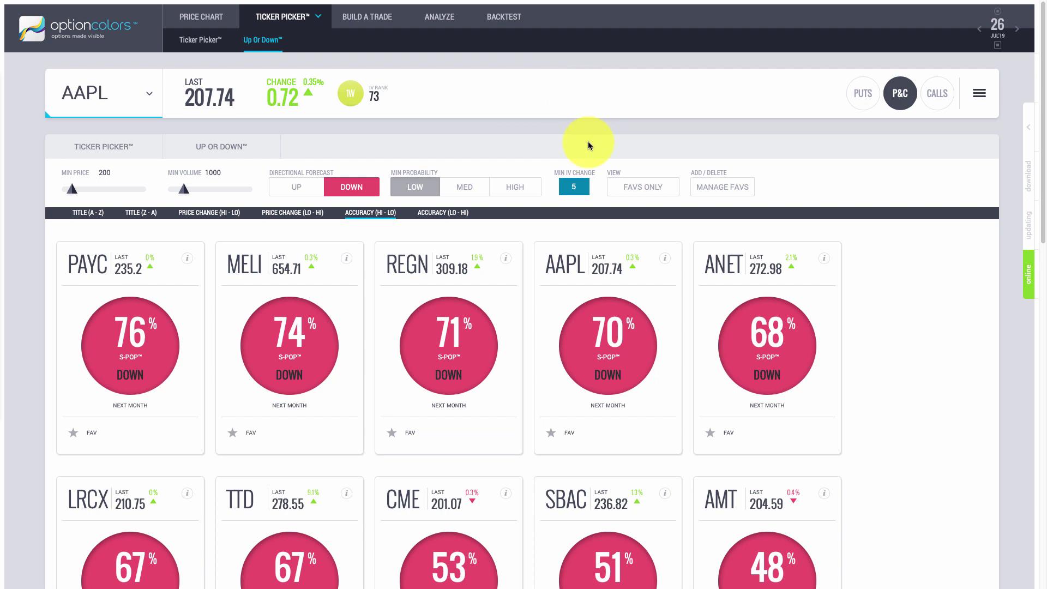
# Step: Select the Min IV Change value so it can be set to 5 in the Down screener
pyautogui.click(579, 191)
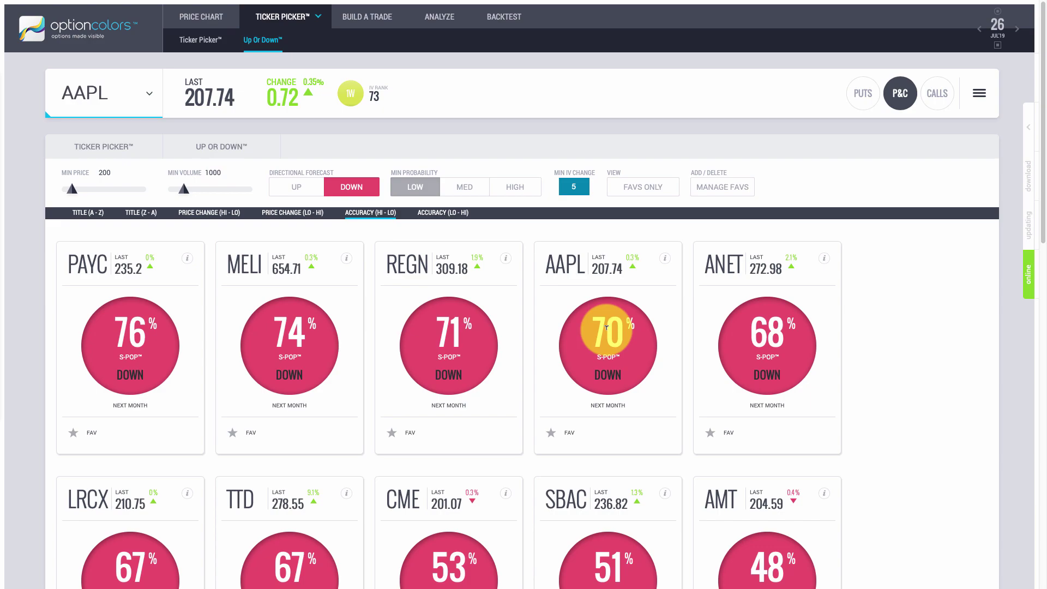
# Step: Show AAPL's Up or Down forecast as a 30-Day Touching Backtest table and scroll through it
pyautogui.click(664, 257)
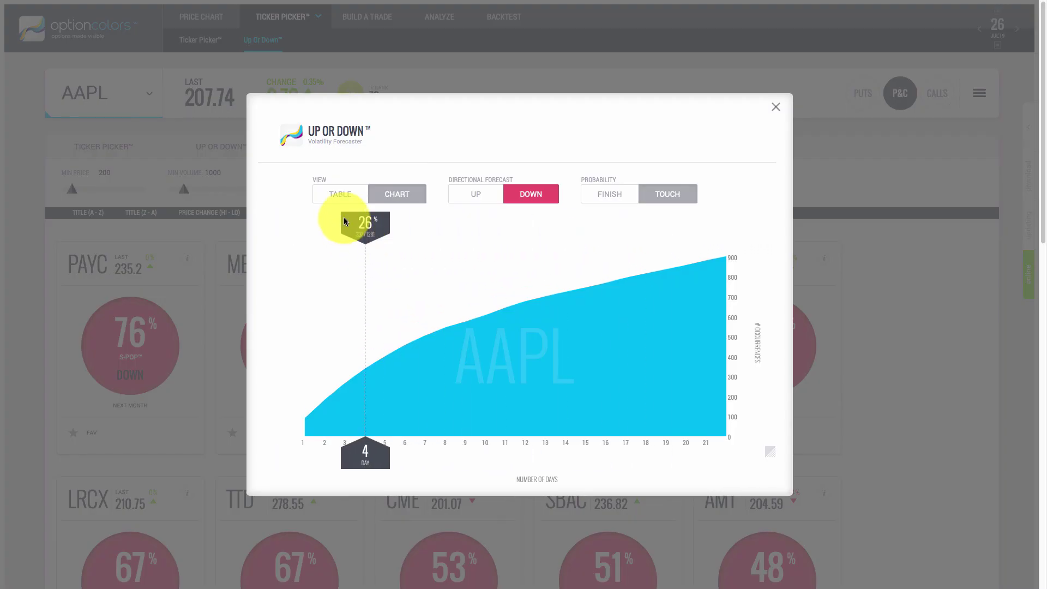
pyautogui.click(339, 194)
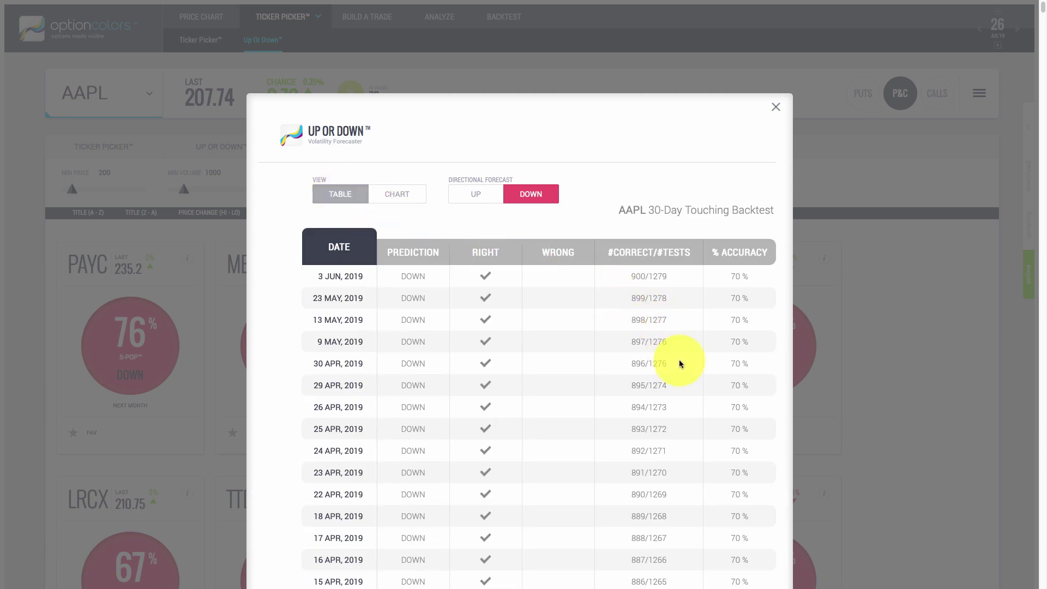
pyautogui.scroll(-2, 679, 361)
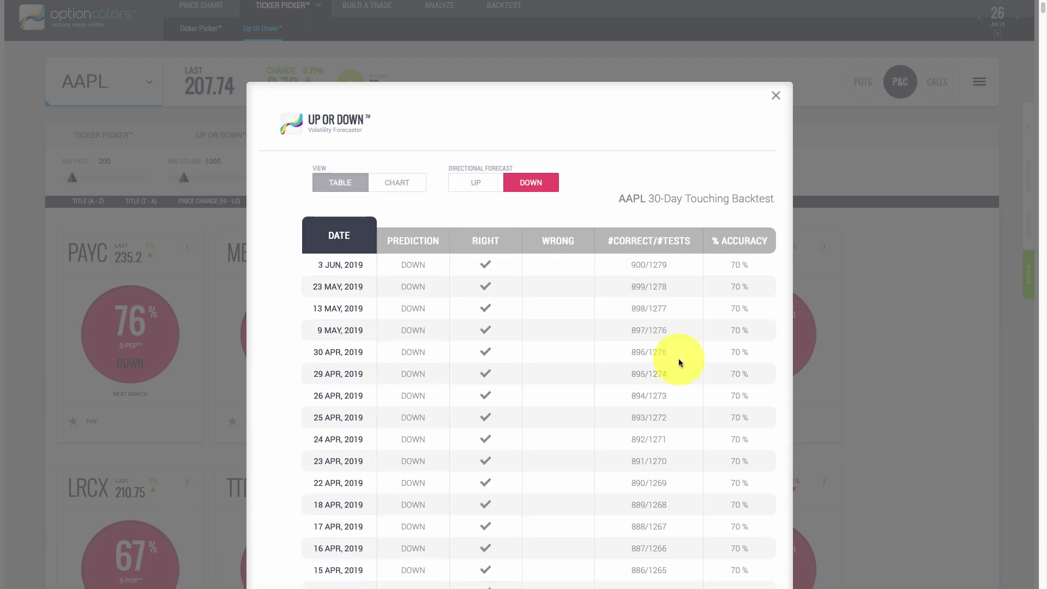
pyautogui.scroll(1, 679, 363)
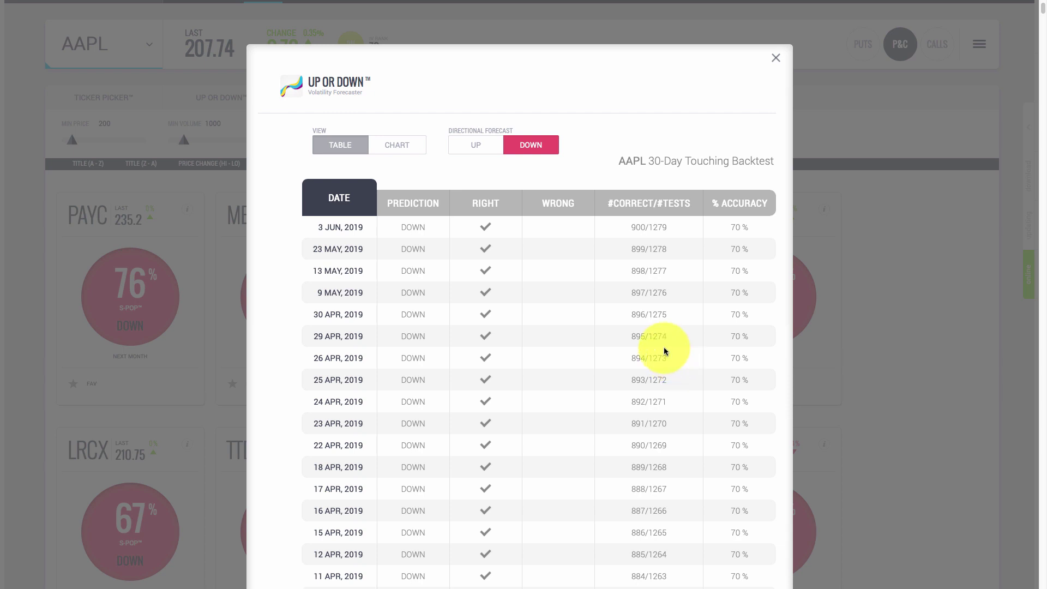
pyautogui.scroll(-8, 663, 347)
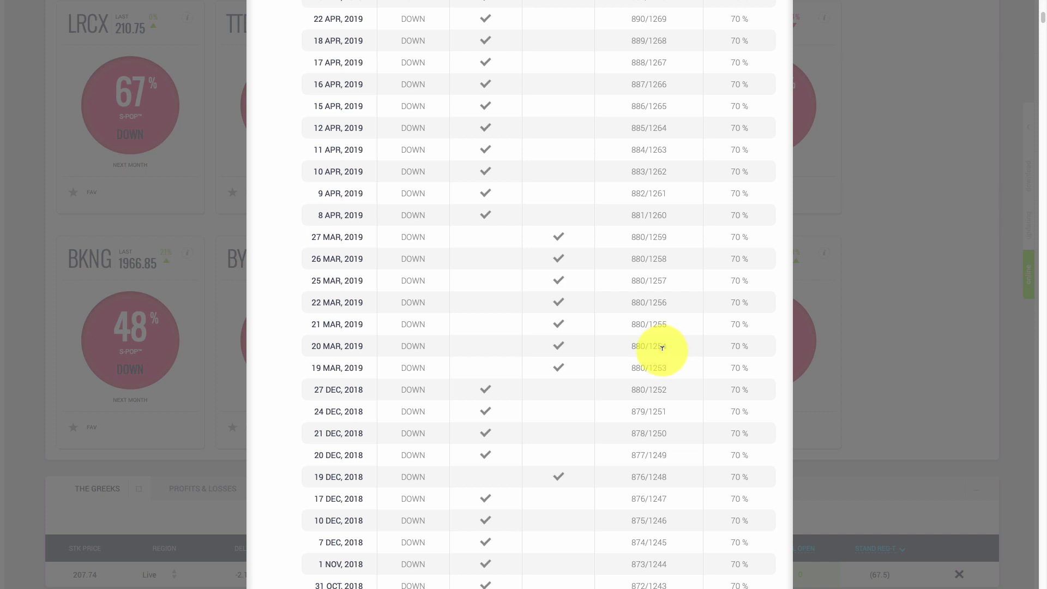
pyautogui.scroll(-2, 660, 346)
pyautogui.scroll(-3, 658, 345)
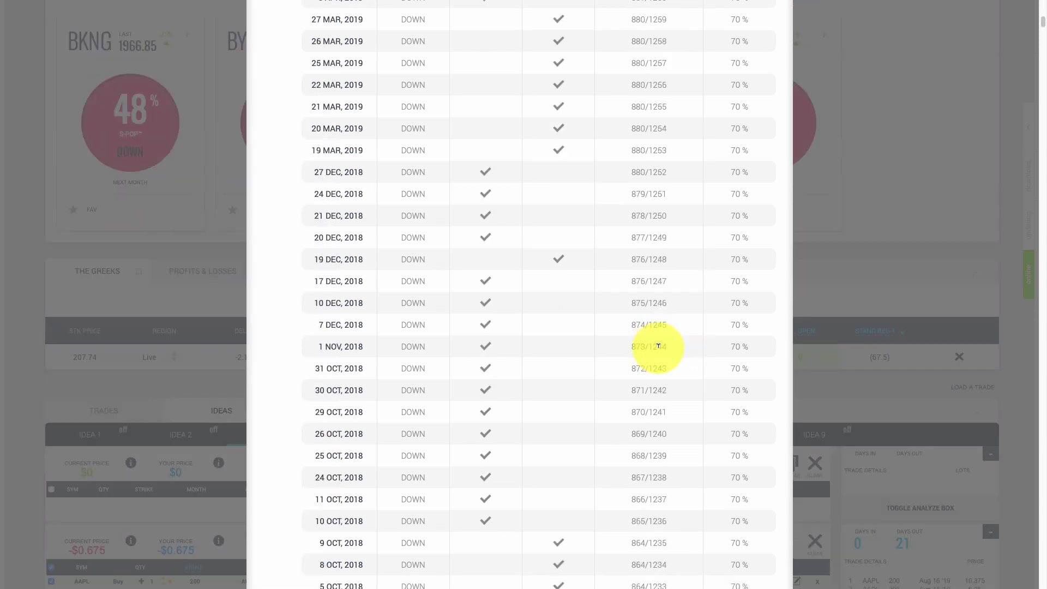
pyautogui.scroll(-5, 658, 345)
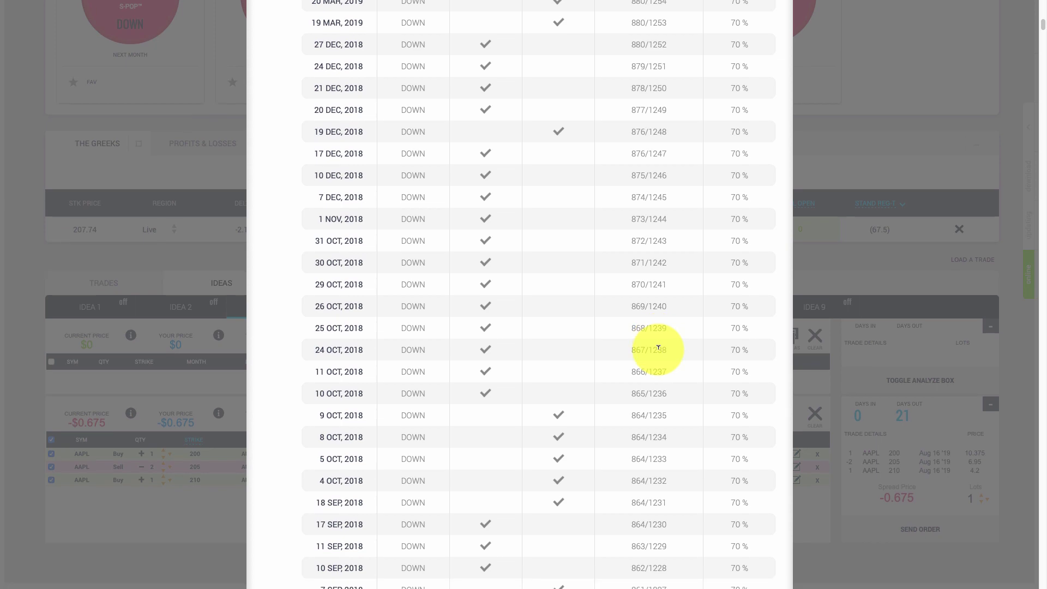
pyautogui.scroll(-5, 658, 353)
pyautogui.scroll(-4, 658, 352)
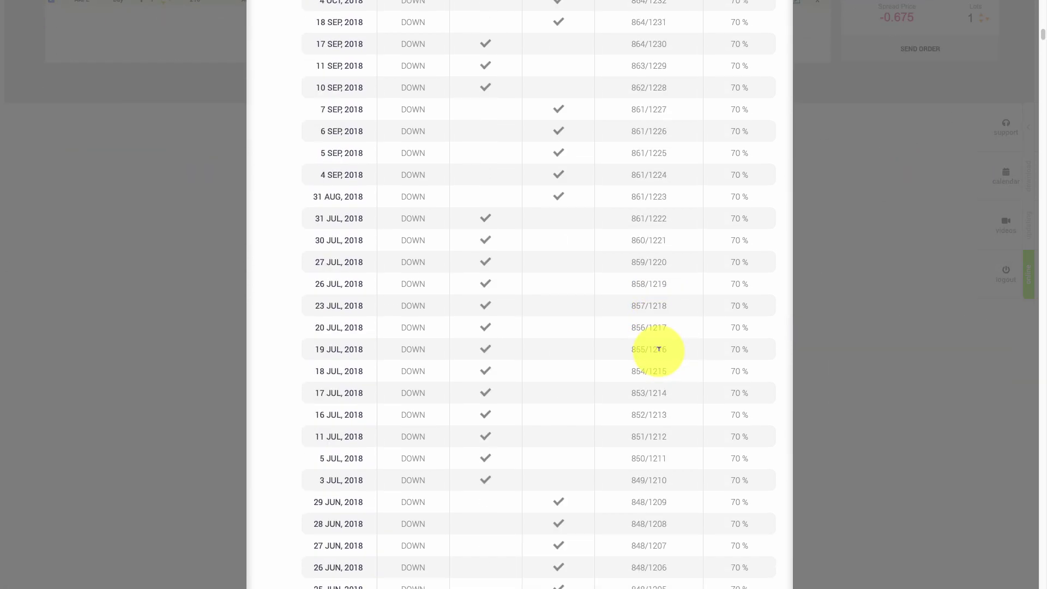
pyautogui.scroll(20, 658, 349)
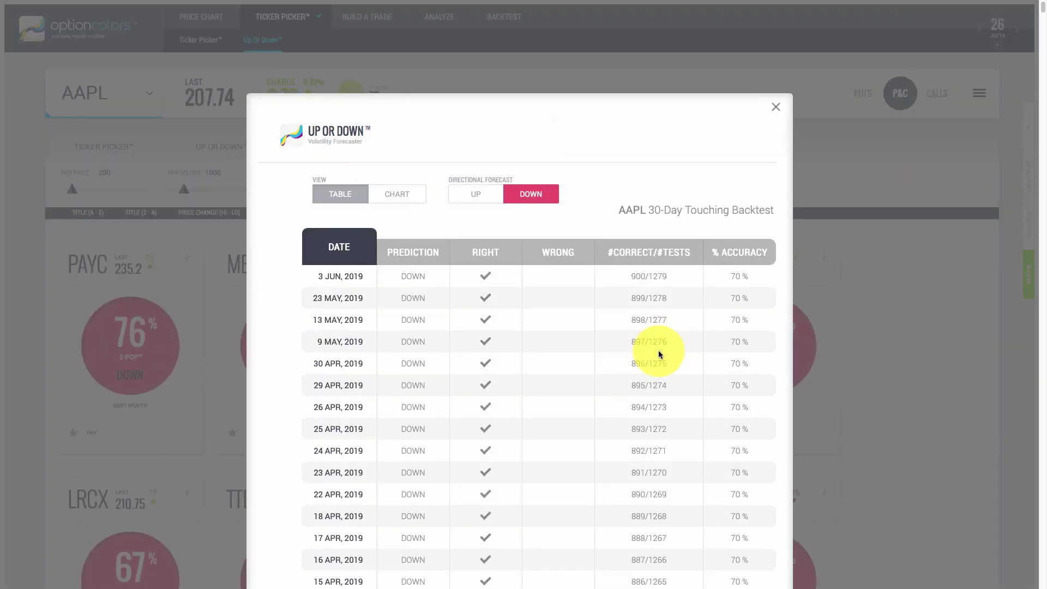
# Step: Close the AAPL backtest and change Min IV Change to 10, putting TTD first at 64%
pyautogui.click(777, 107)
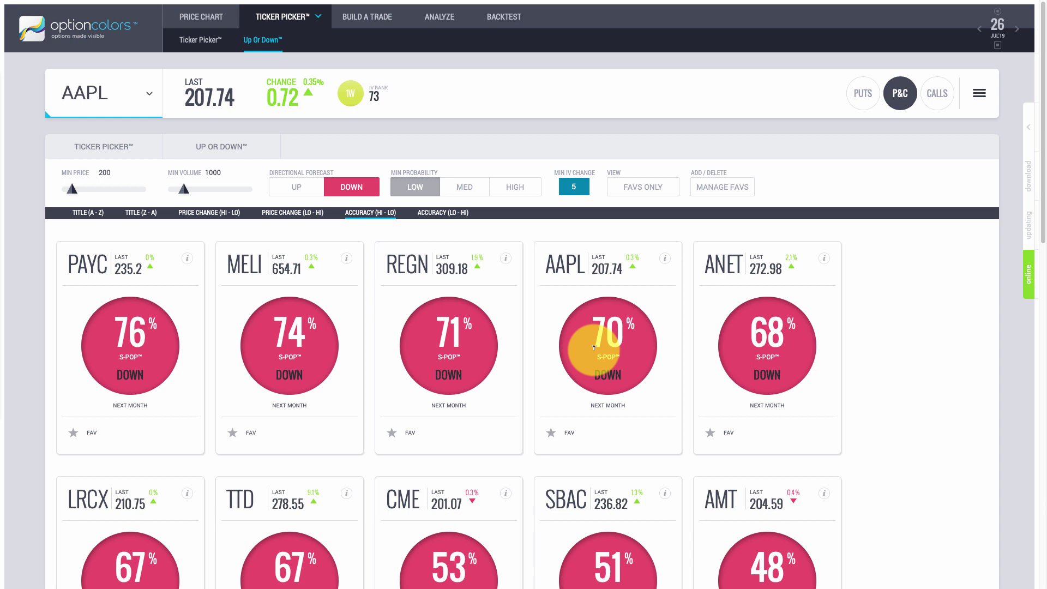
pyautogui.doubleClick(567, 185)
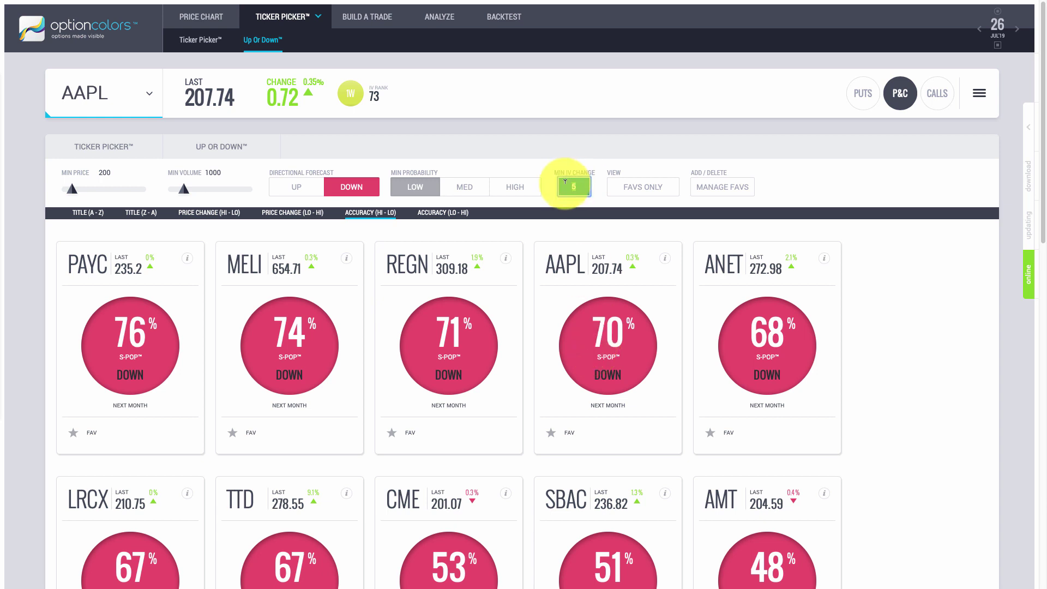
pyautogui.write('2')
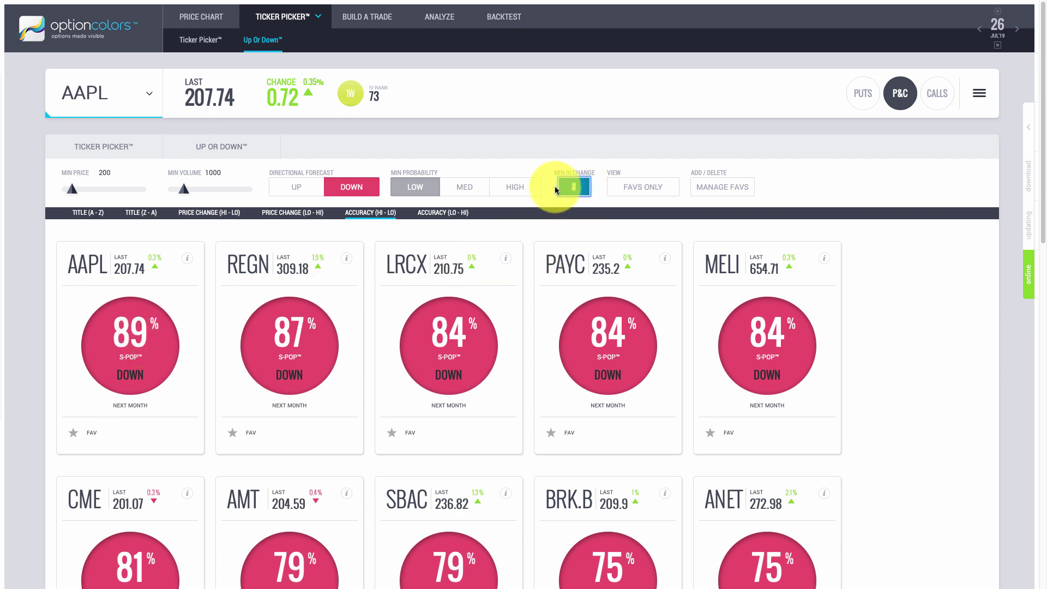
pyautogui.write('10')
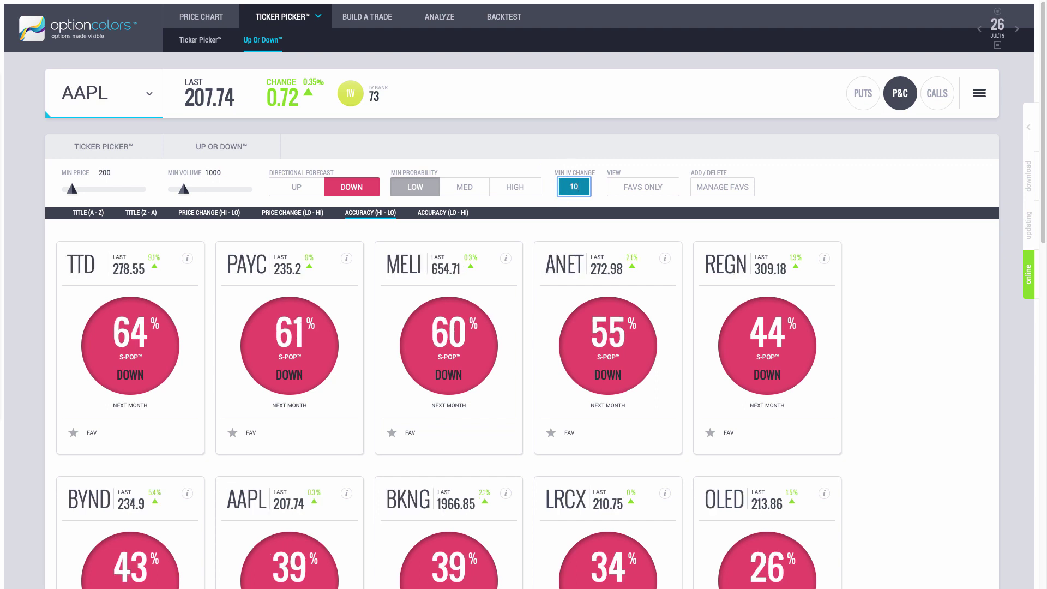
pyautogui.scroll(-1, 565, 344)
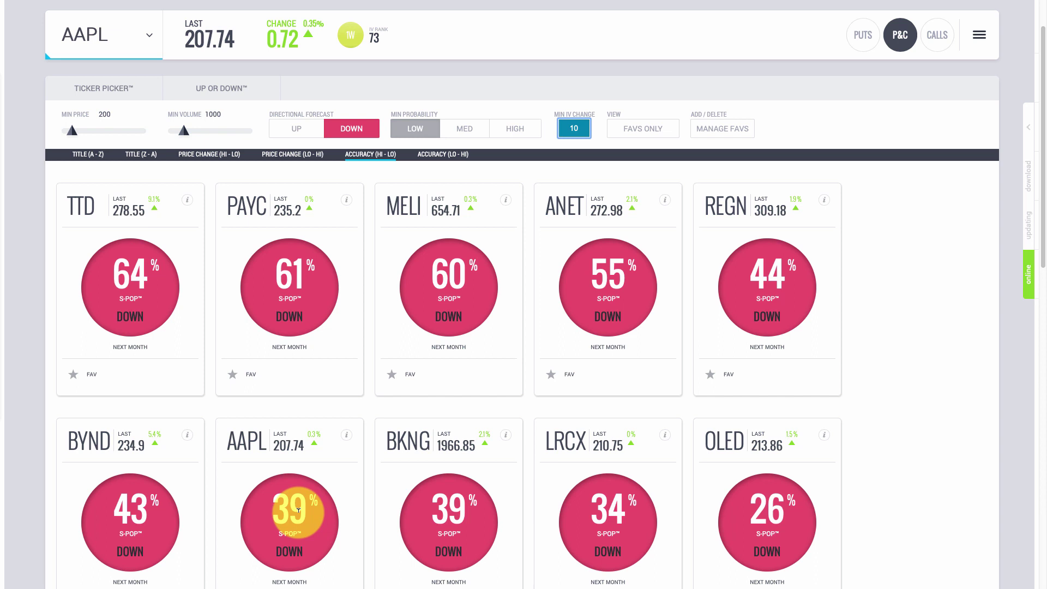
# Step: Open AAPL's risk profile at 12 days in with volatility lowered to -5
pyautogui.click(294, 508)
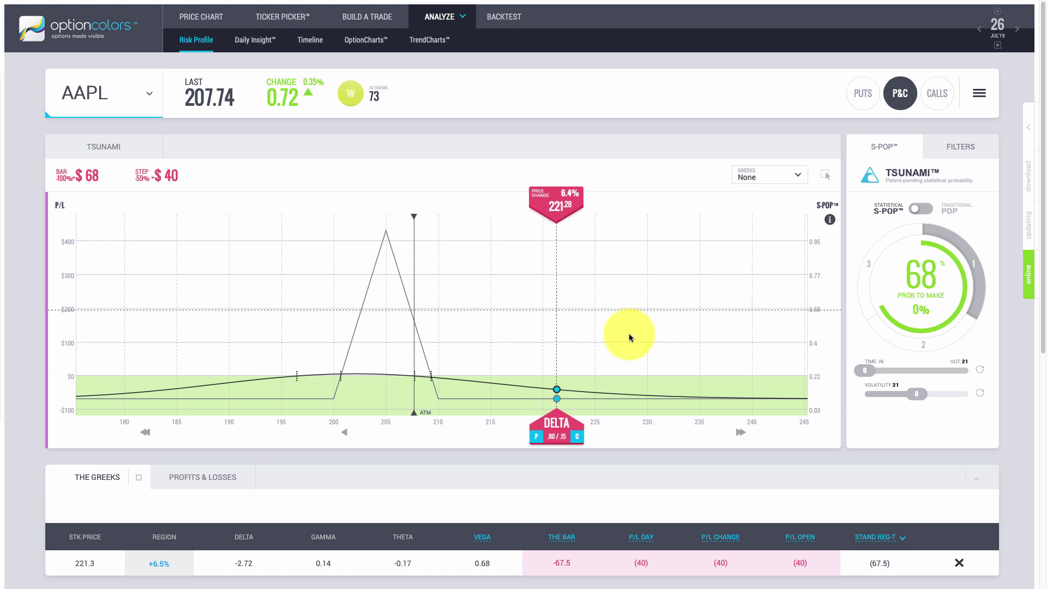
pyautogui.moveTo(869, 374); pyautogui.dragTo(922, 396)
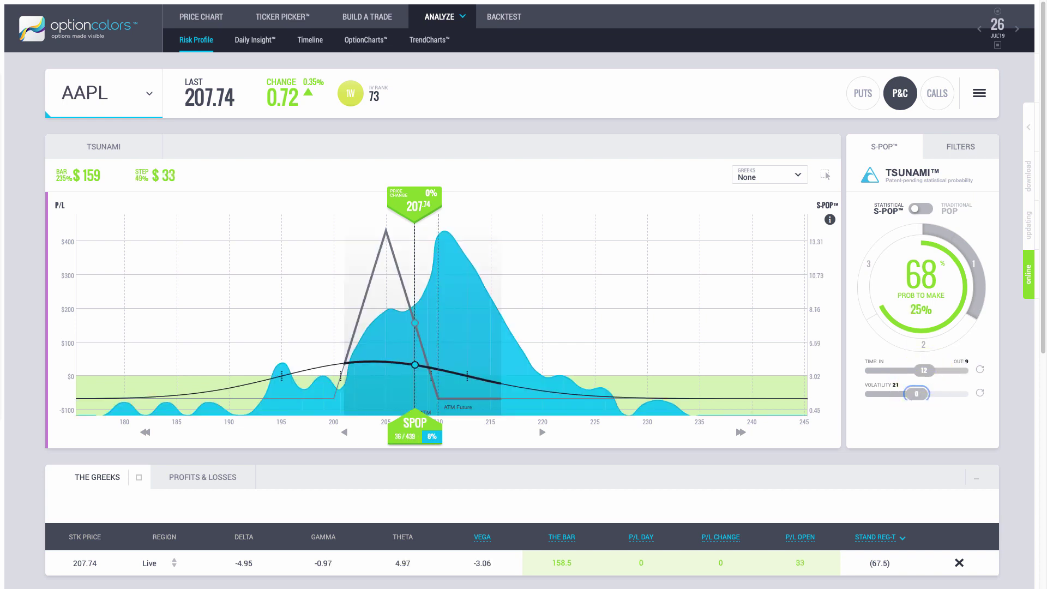
pyautogui.press('Left')
pyautogui.press('Left')
pyautogui.press('Left')
pyautogui.click(915, 369)
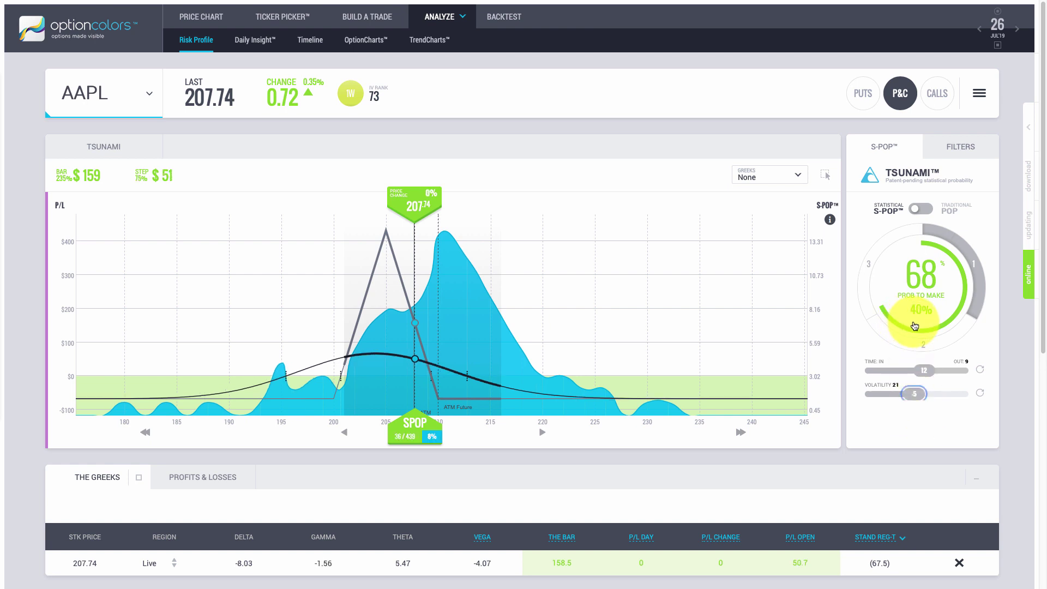
# Step: Check profit and loss at test prices 210.80, 205.48 and 244.80
pyautogui.click(440, 331)
pyautogui.click(392, 331)
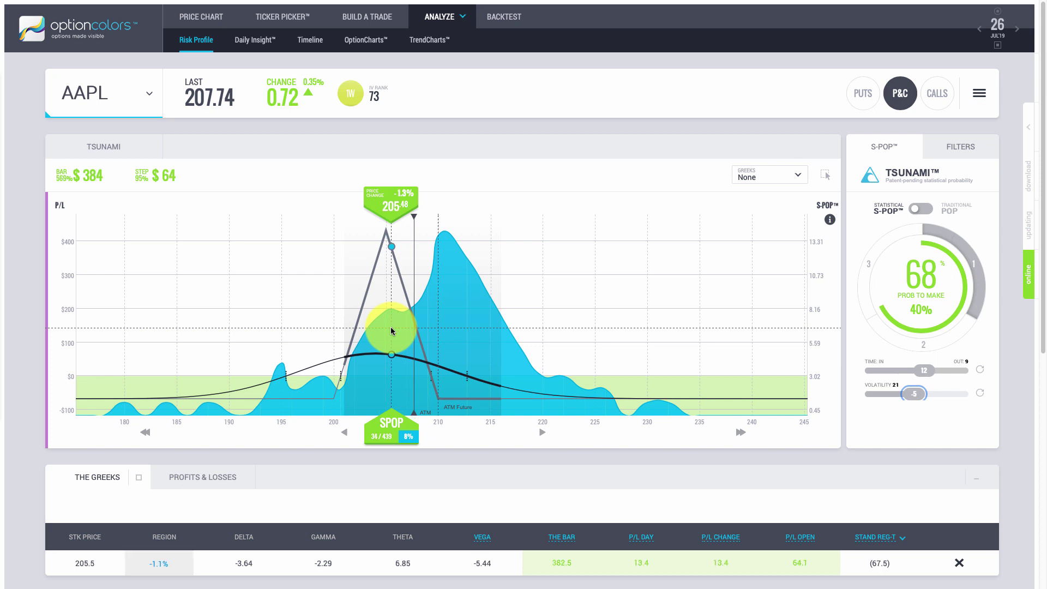
pyautogui.moveTo(392, 331)
pyautogui.mouseDown()
pyautogui.moveTo(392, 323)
pyautogui.moveTo(852, 340)
pyautogui.mouseUp()
# Step: Widen the S-POP range through each region and back, then reset time to today and volatility to 0
pyautogui.click(928, 346)
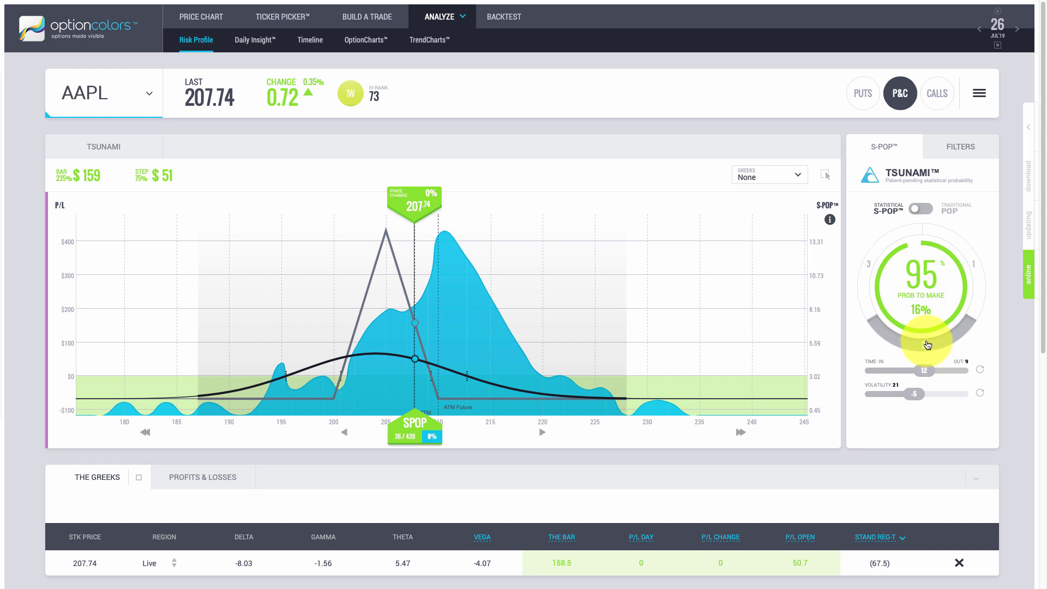
pyautogui.click(866, 283)
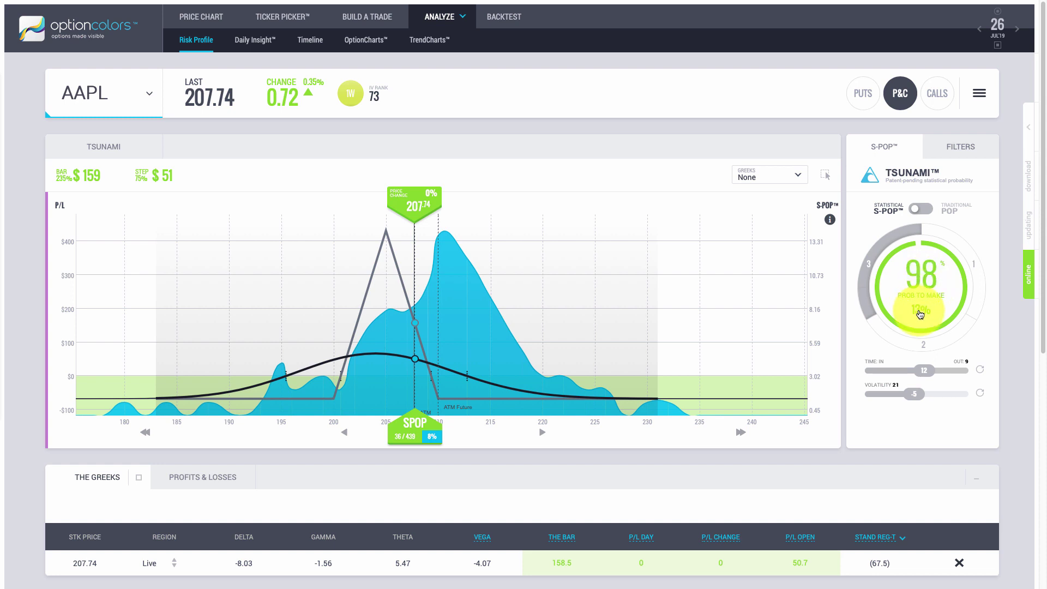
pyautogui.click(926, 278)
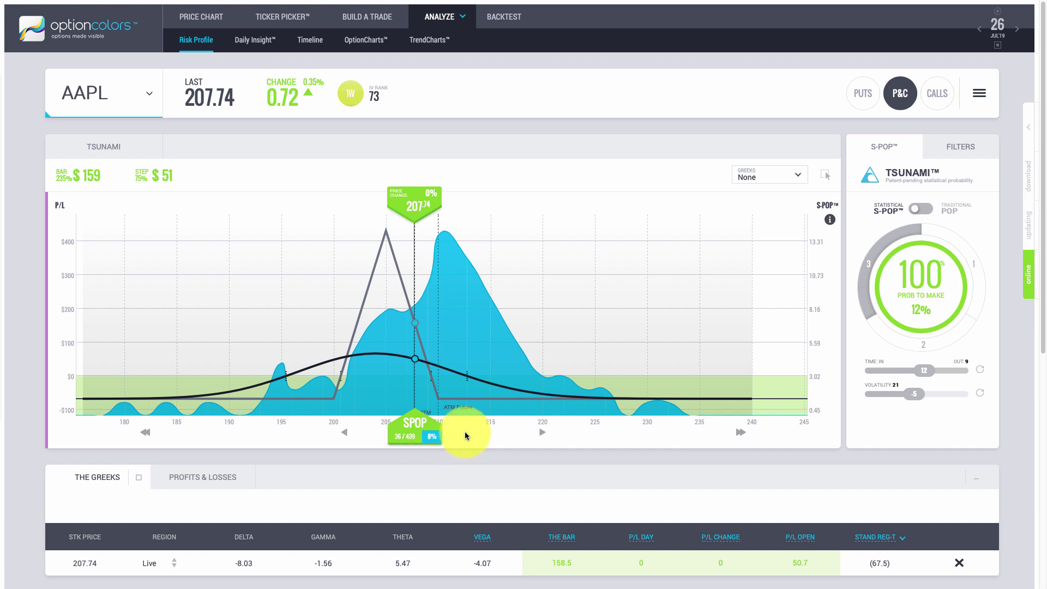
pyautogui.click(976, 269)
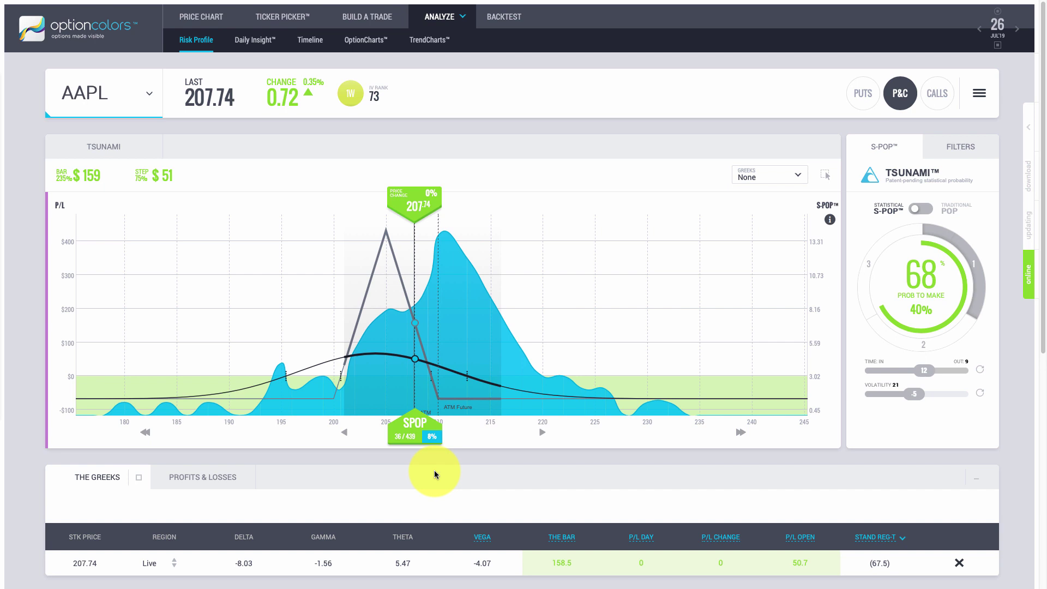
pyautogui.click(980, 370)
pyautogui.click(980, 393)
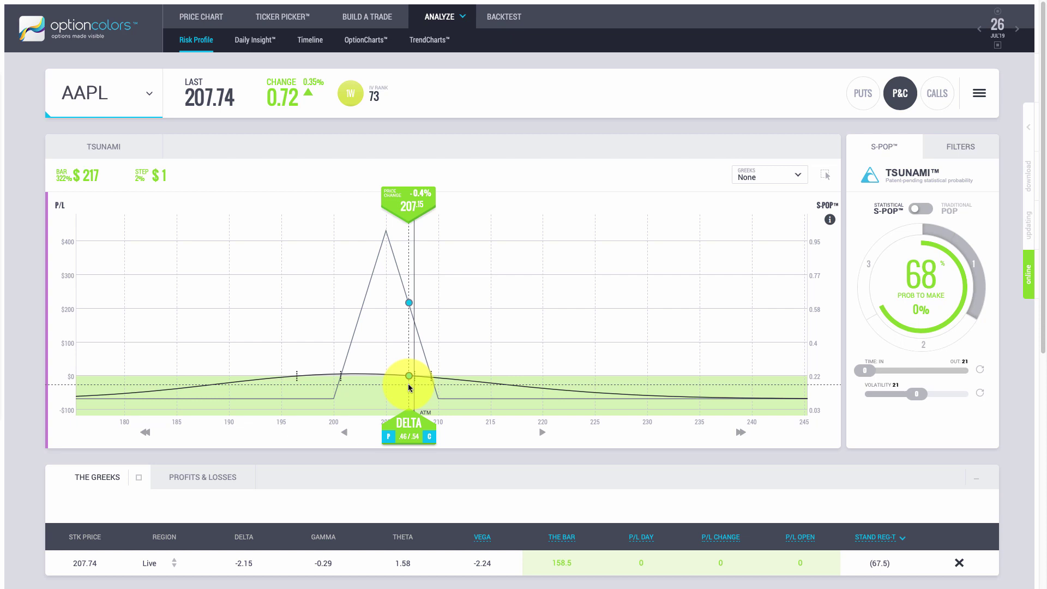
# Step: Switch the Up Or Down picker to the UP forecast with Min IV Change 3
pyautogui.click(284, 16)
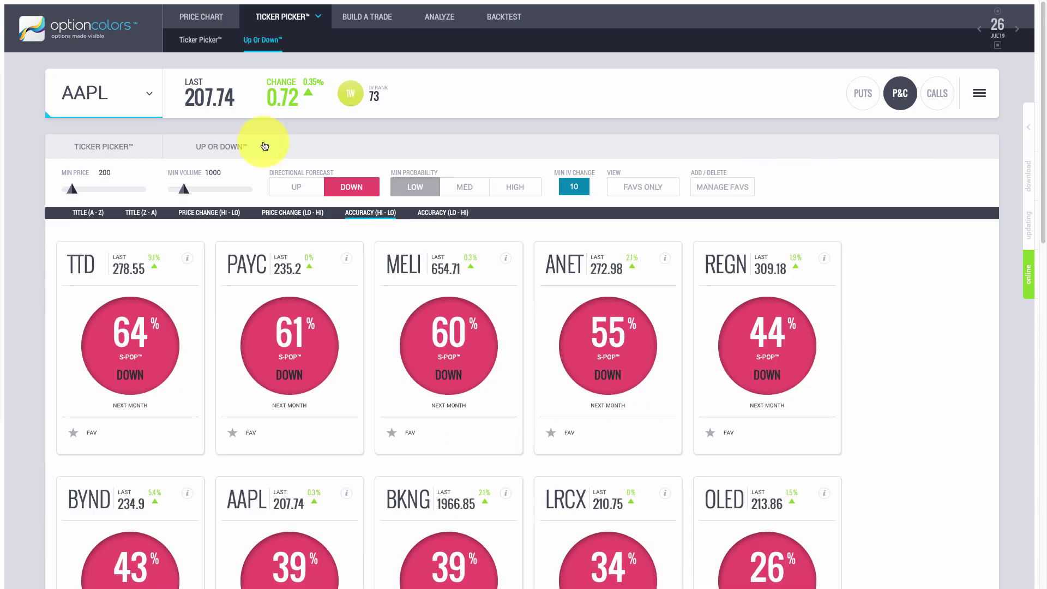
pyautogui.click(299, 190)
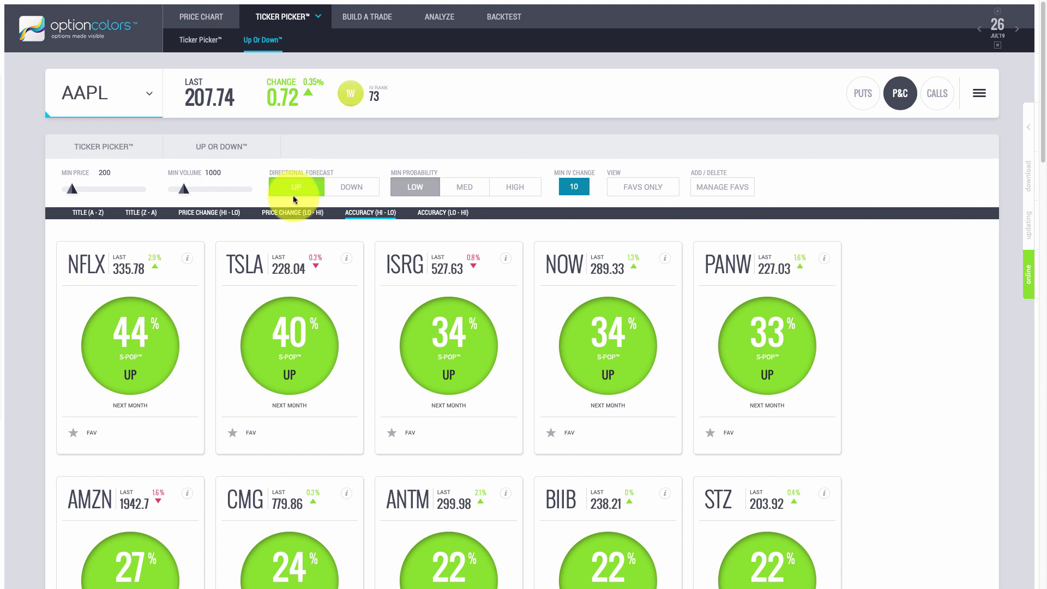
pyautogui.doubleClick(564, 186)
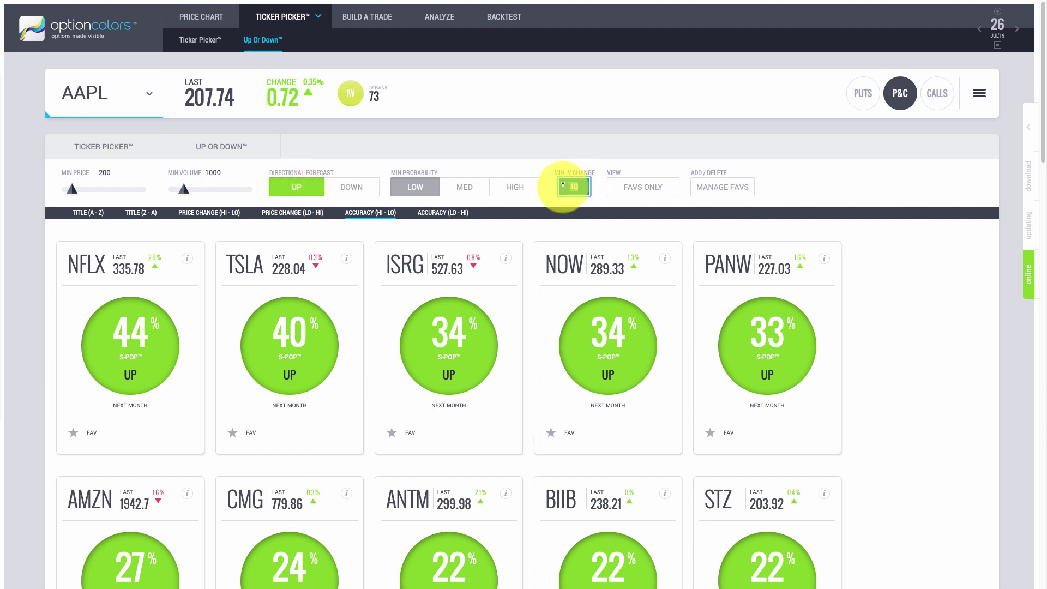
pyautogui.write('5')
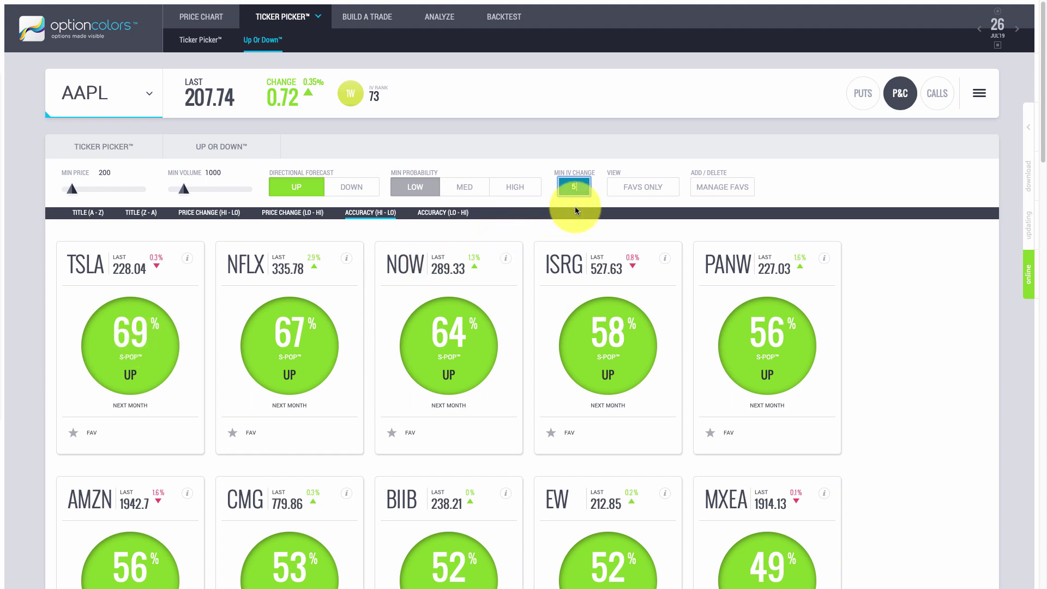
pyautogui.write('3')
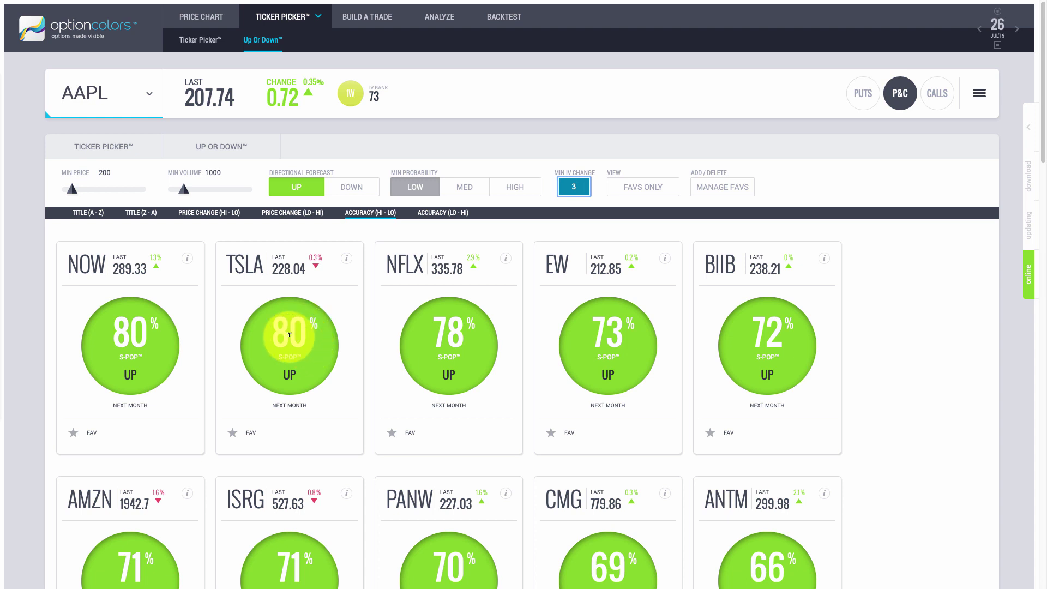
# Step: Open TSLA's Up Or Down backtest table, scroll through it, and close it
pyautogui.click(348, 258)
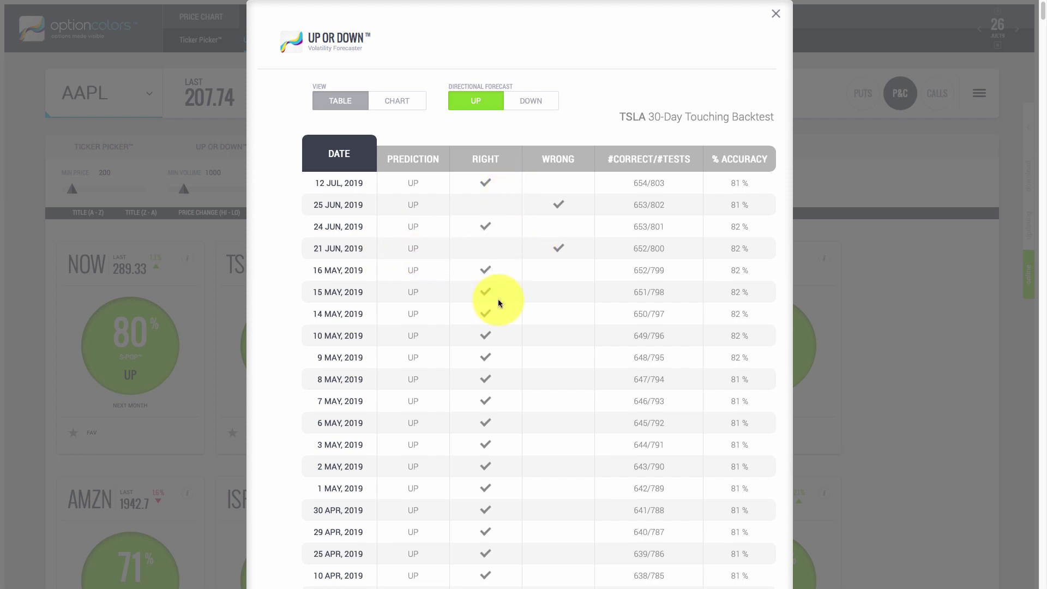
pyautogui.scroll(-6, 559, 287)
pyautogui.scroll(-10, 553, 367)
pyautogui.scroll(9, 554, 370)
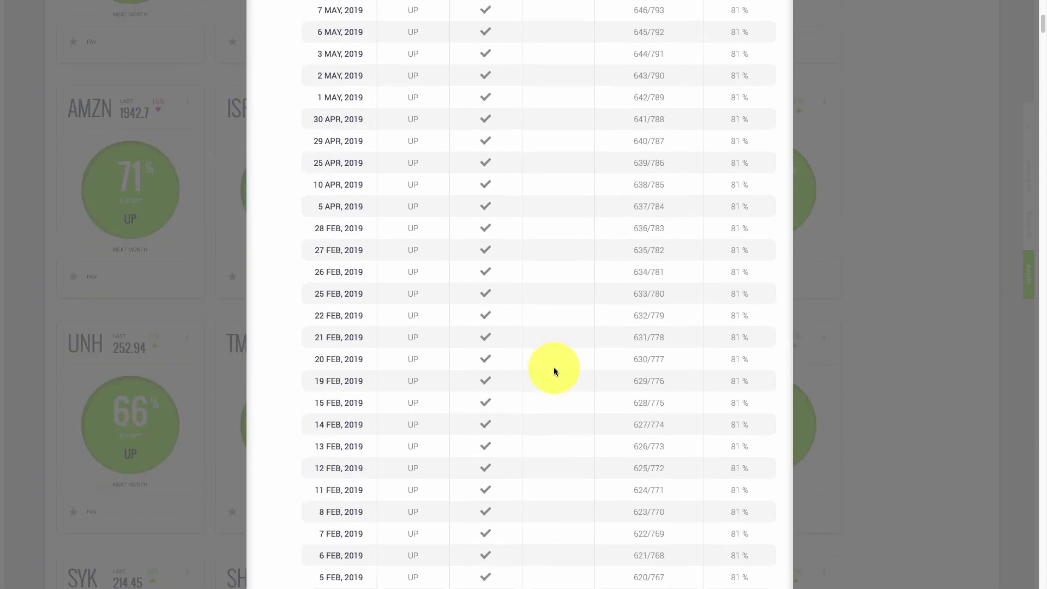
pyautogui.scroll(7, 554, 371)
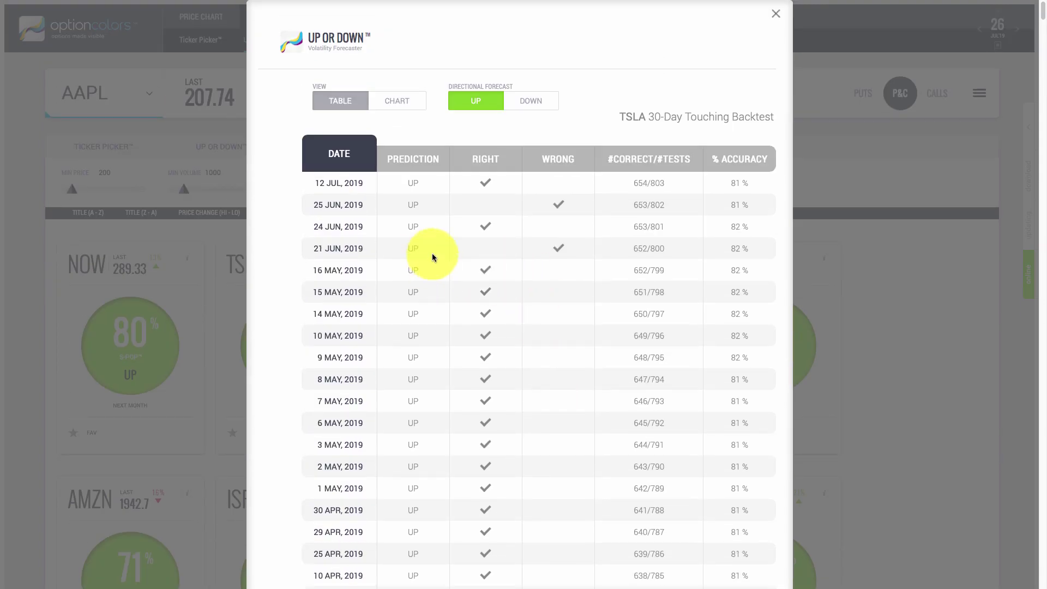
pyautogui.click(776, 13)
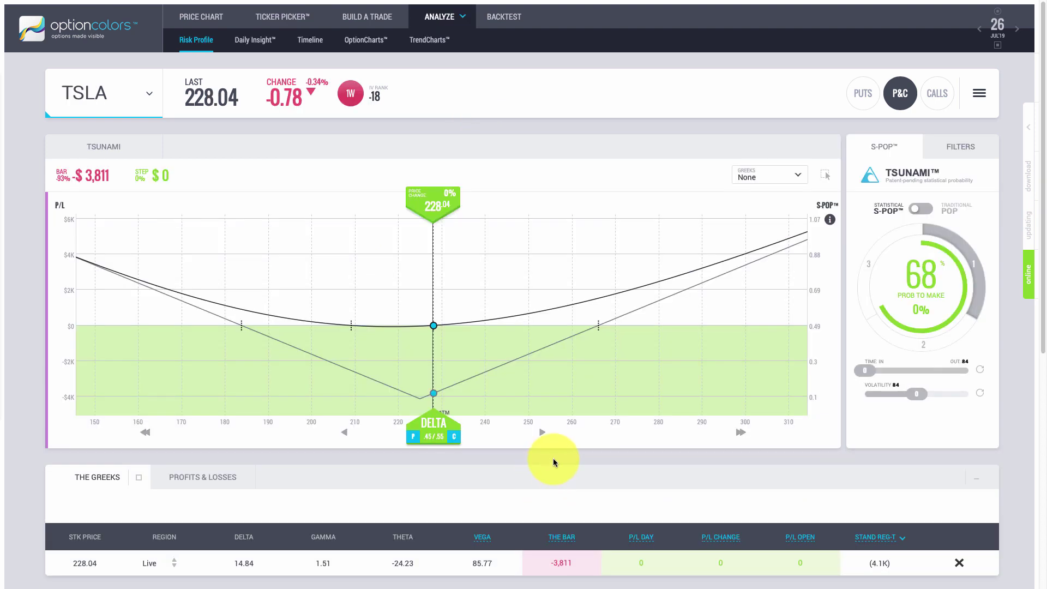
# Step: Raise TSLA's volatility step to about 5 and move time forward about 20 days
pyautogui.click(918, 395)
pyautogui.moveTo(917, 393); pyautogui.dragTo(919, 394)
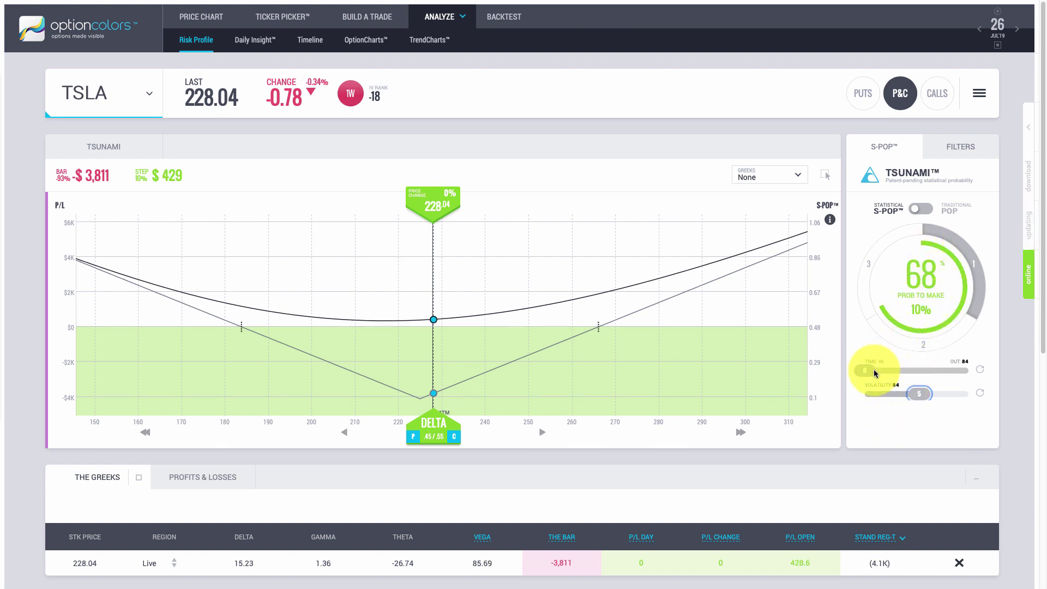
pyautogui.moveTo(869, 370); pyautogui.dragTo(903, 373)
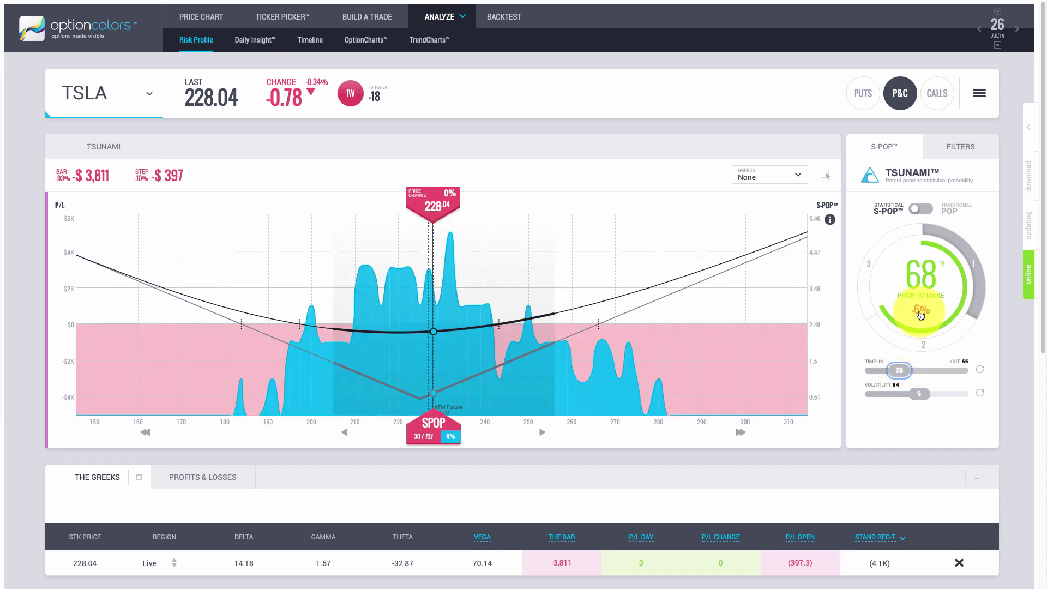
# Step: Widen the S-POP range to 95%, then to 98%
pyautogui.moveTo(921, 315)
pyautogui.mouseDown()
pyautogui.moveTo(911, 324)
pyautogui.moveTo(927, 347)
pyautogui.mouseUp()
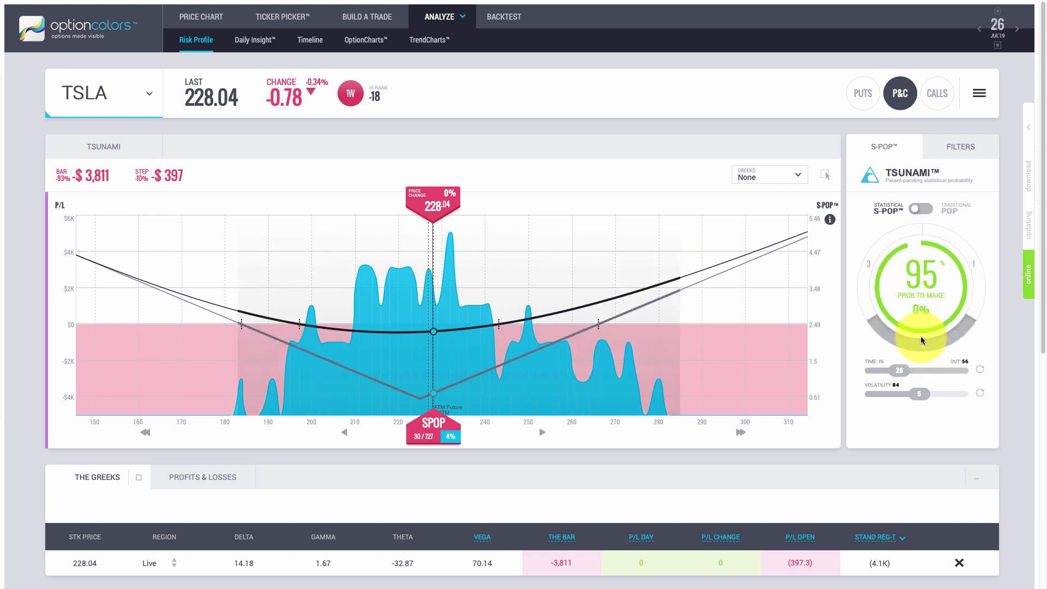
pyautogui.moveTo(921, 341)
pyautogui.mouseDown()
pyautogui.moveTo(853, 289)
pyautogui.moveTo(901, 307)
pyautogui.mouseUp()
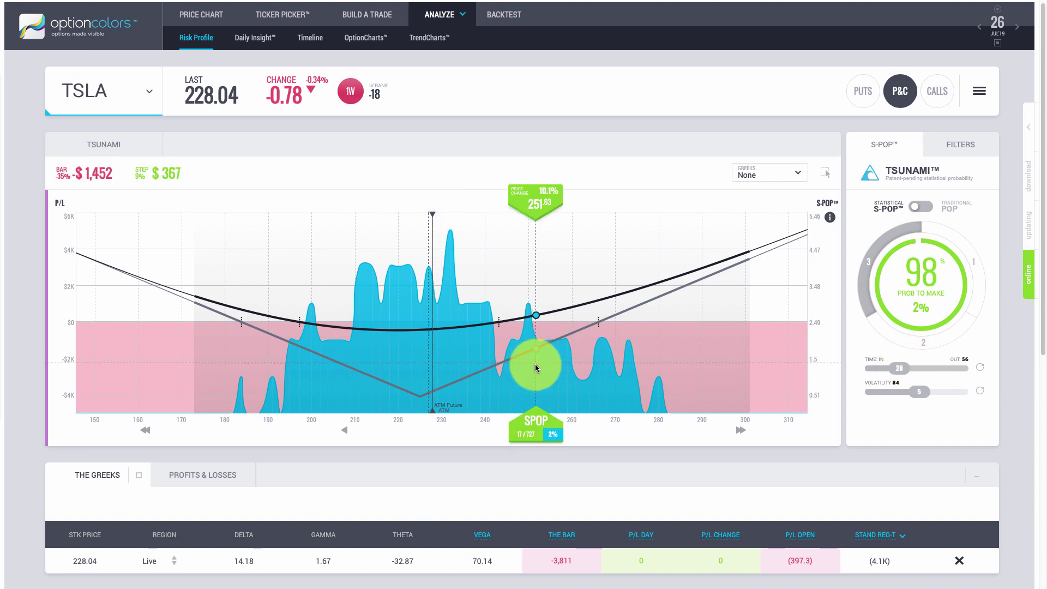
pyautogui.scroll(-5, 534, 366)
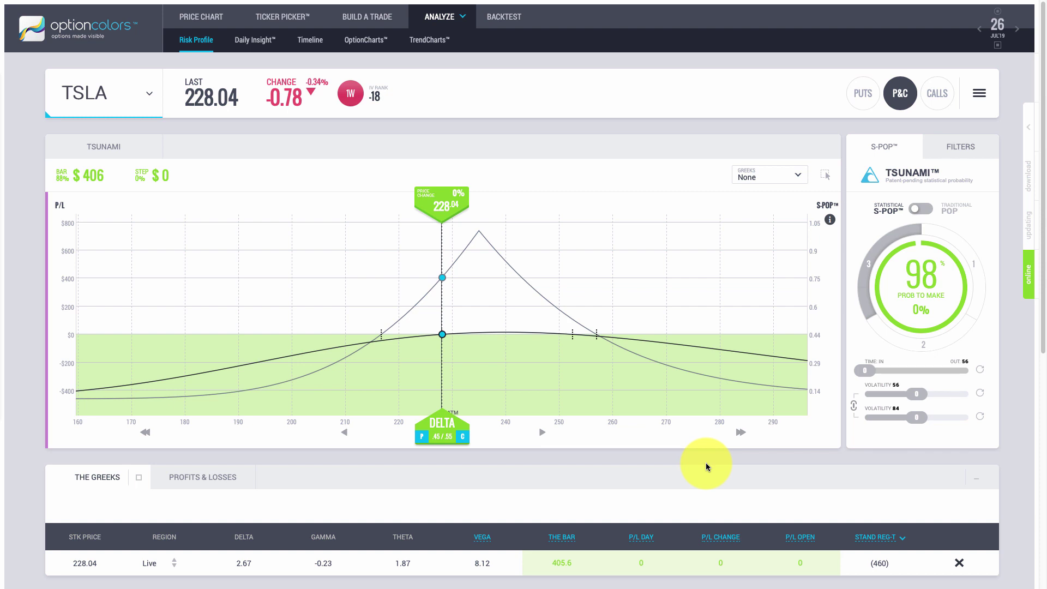
# Step: Advance the second TSLA trade to 28 days, try the 95% S-POP range, and adjust volatility
pyautogui.moveTo(868, 372); pyautogui.dragTo(921, 376)
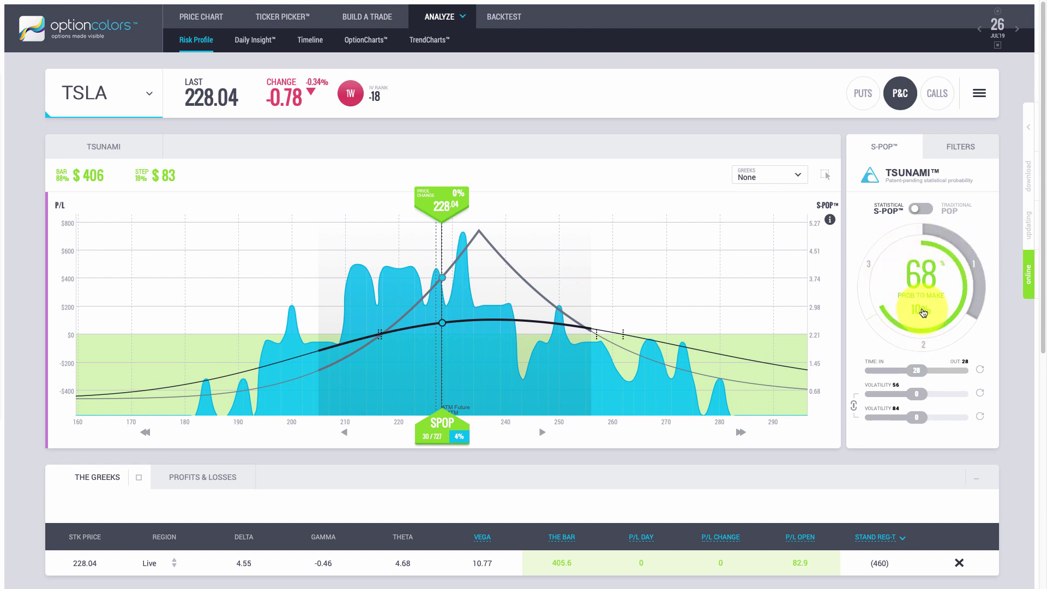
pyautogui.click(926, 343)
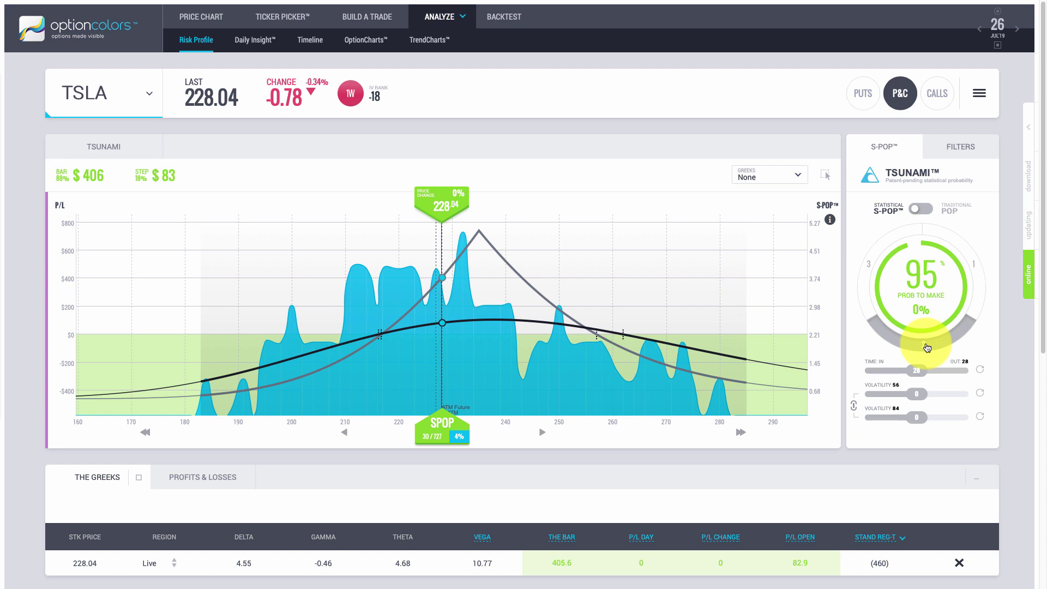
pyautogui.click(972, 258)
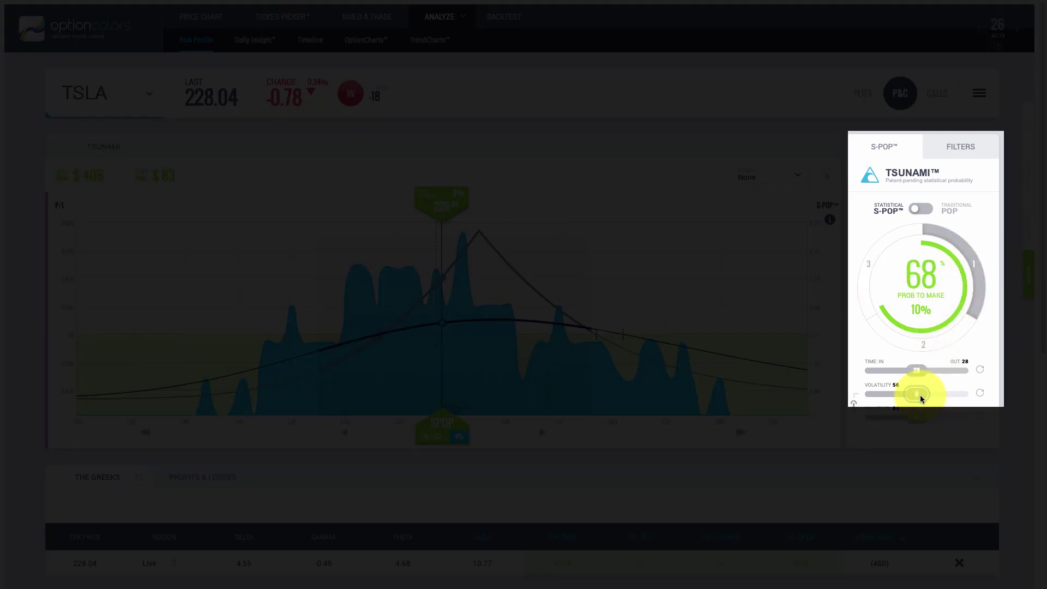
pyautogui.click(920, 399)
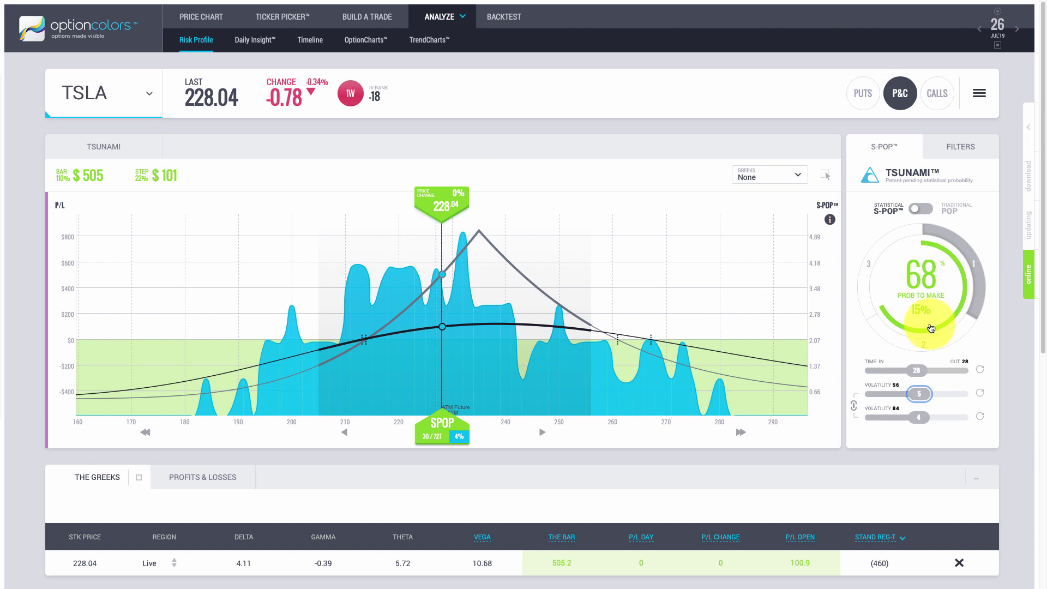
# Step: Widen the S-POP range to 95%, 98% and 100%, then reset it to 68%
pyautogui.click(933, 348)
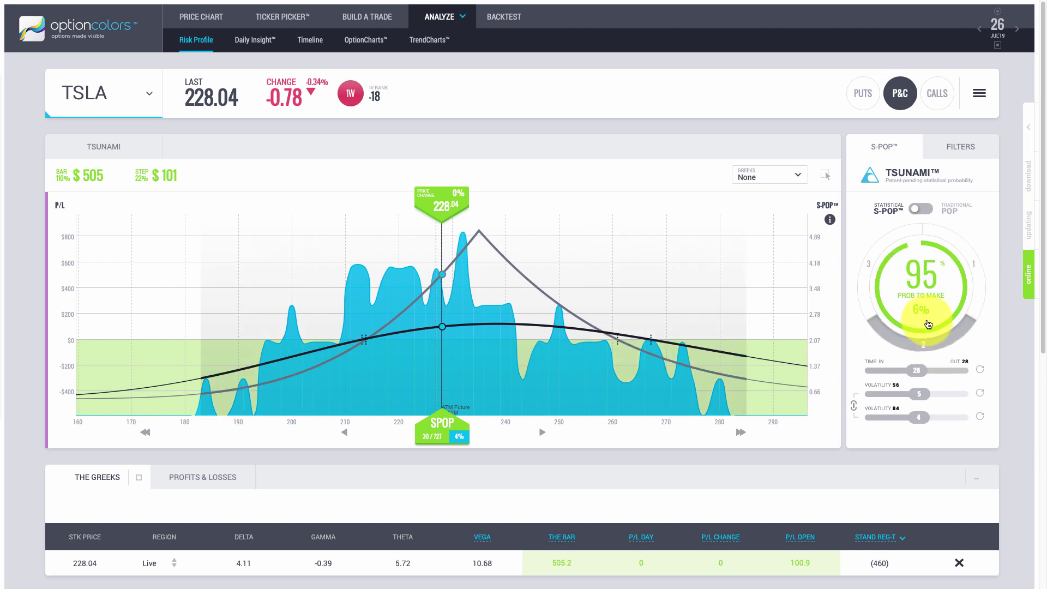
pyautogui.click(868, 262)
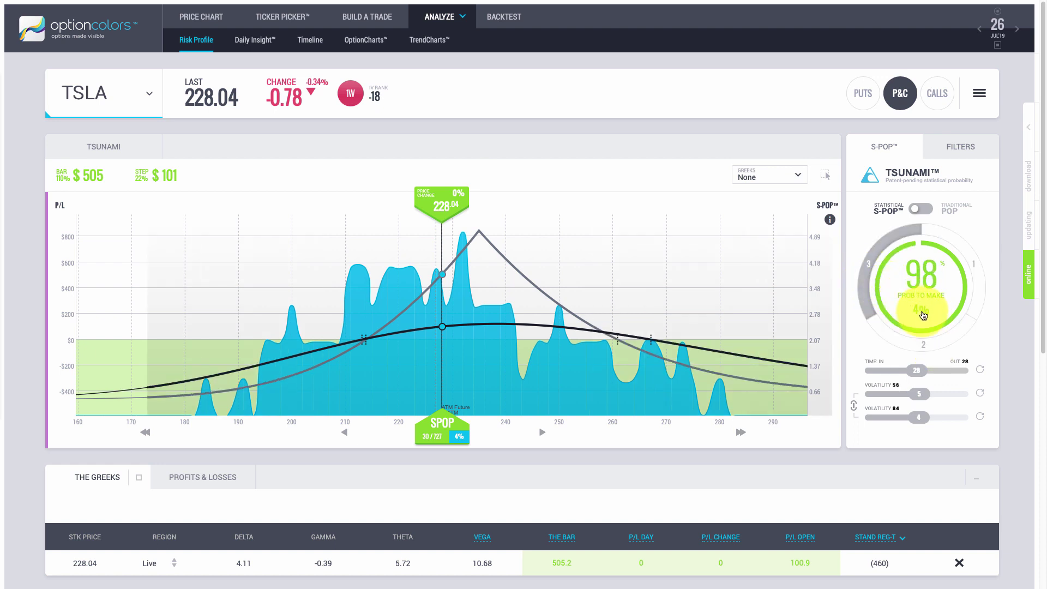
pyautogui.click(921, 274)
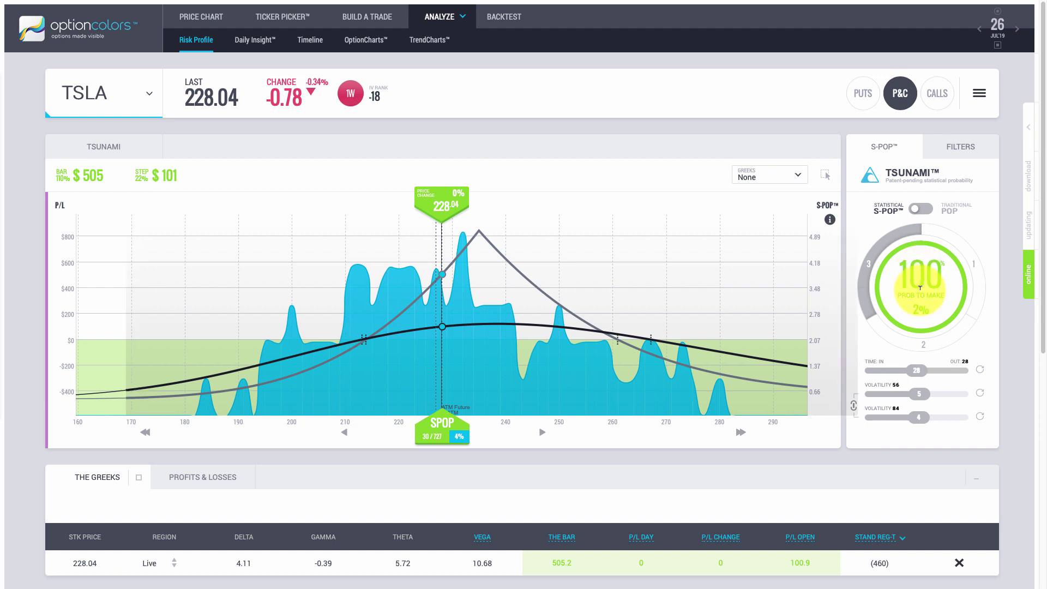
pyautogui.click(982, 257)
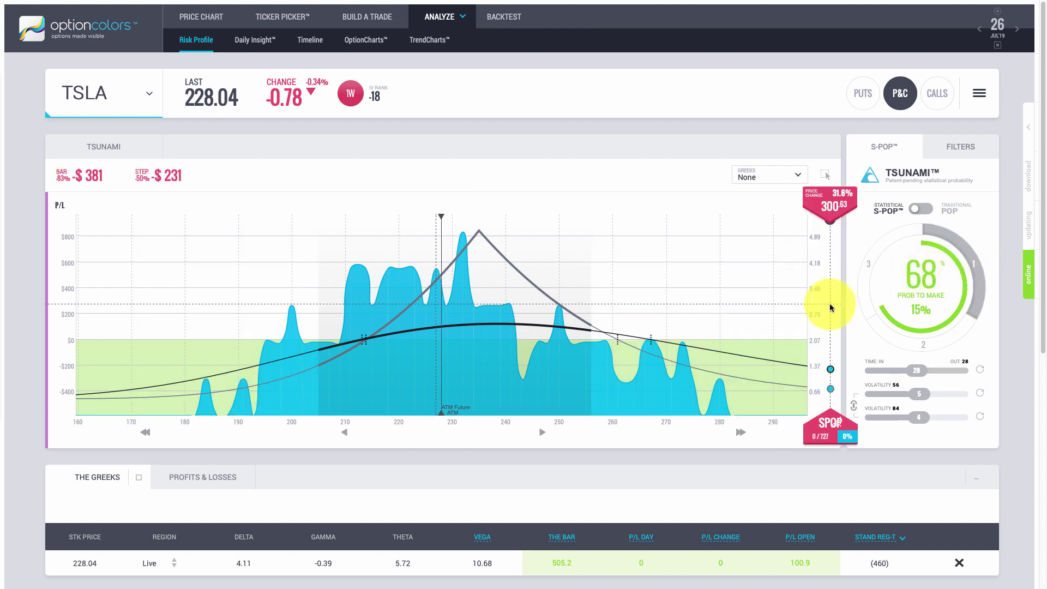